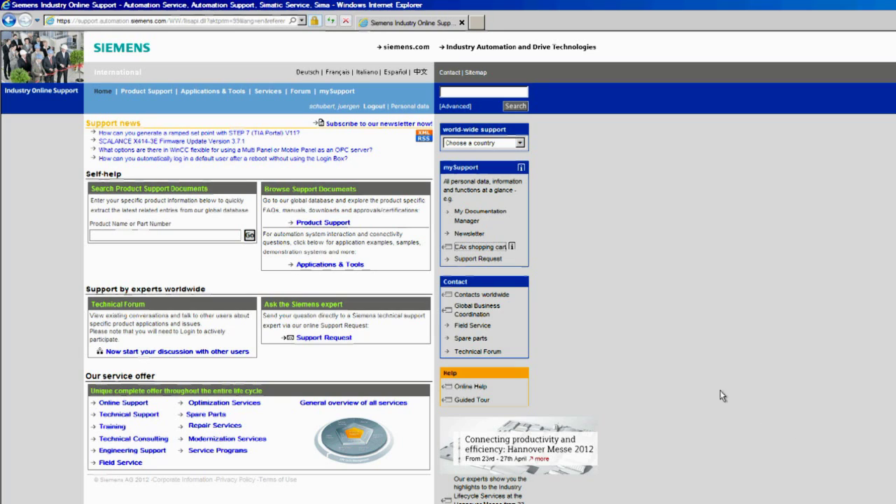
Start a new CAx Online shopping cart from the mySupport links.
{"action": "left_click", "coordinate": [474, 249]}
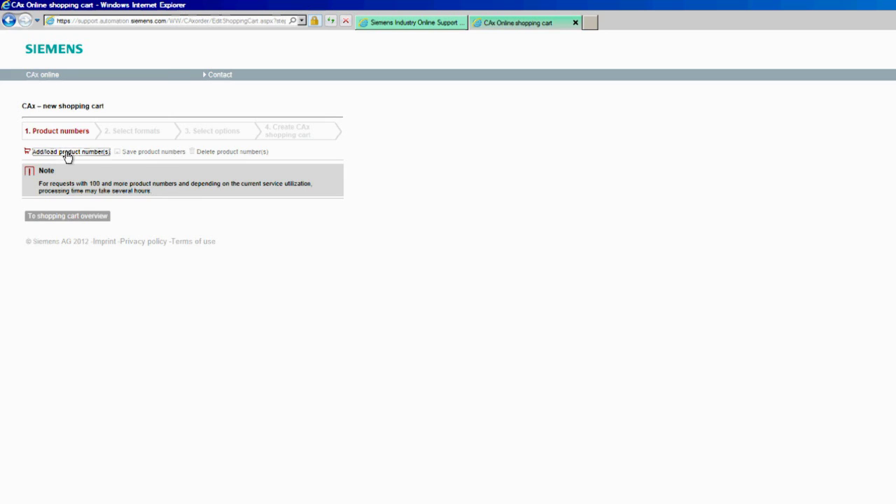
Paste the list of 11 product numbers into the cart and continue past Product numbers.
{"action": "left_click", "coordinate": [68, 153]}
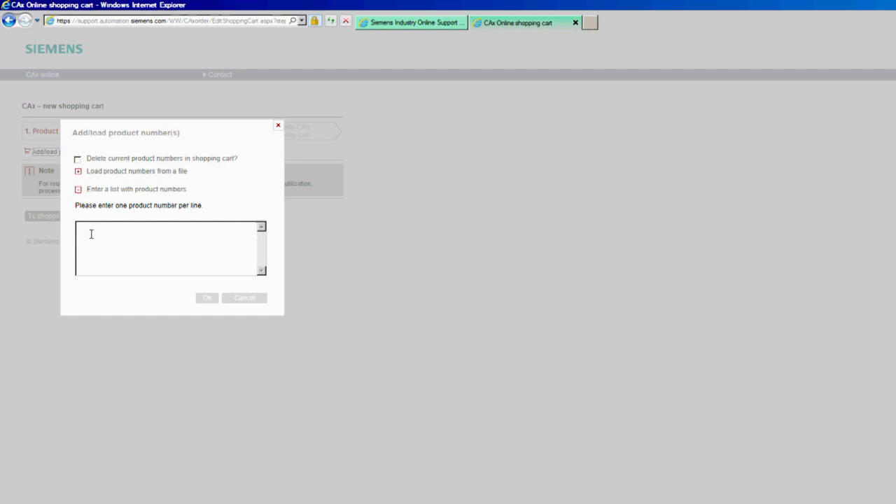
{"action": "key", "text": "ctrl+v"}
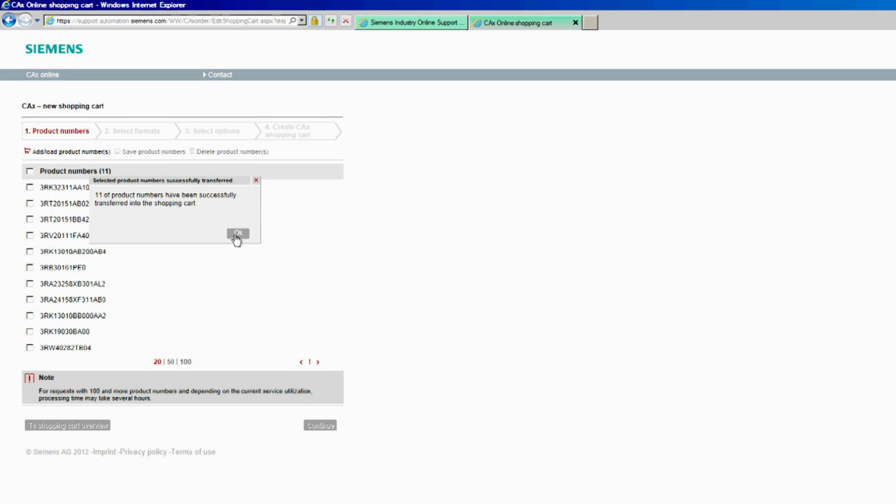
{"action": "left_click", "coordinate": [237, 234]}
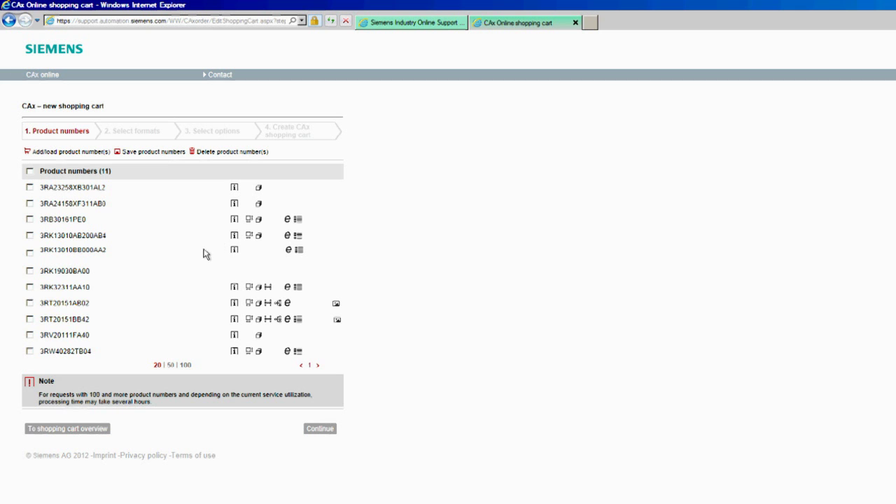
{"action": "left_click", "coordinate": [367, 501]}
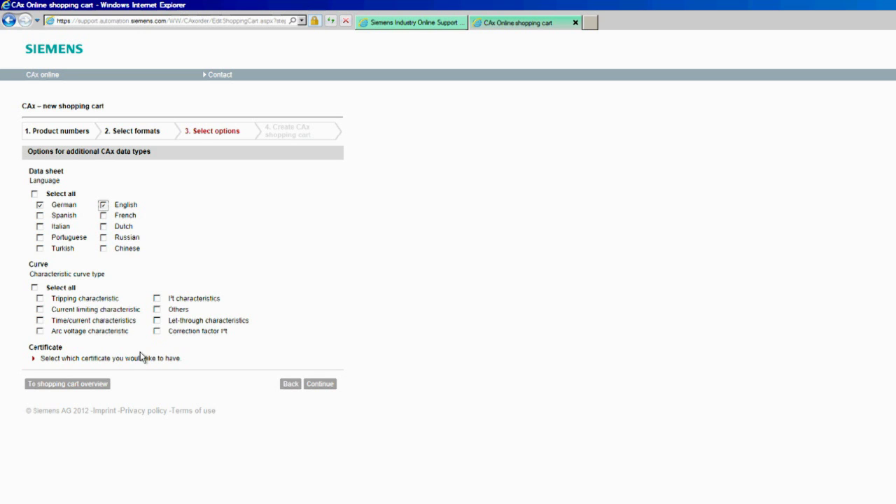
Select the UL certificate from the General Product Approval list.
{"action": "left_click", "coordinate": [122, 361]}
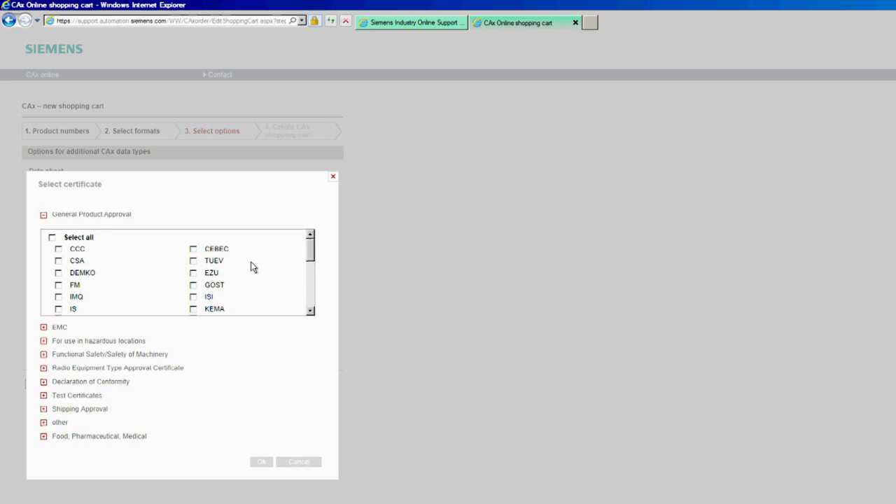
{"action": "scroll", "coordinate": [253, 267], "scroll_direction": "down", "scroll_amount": 3}
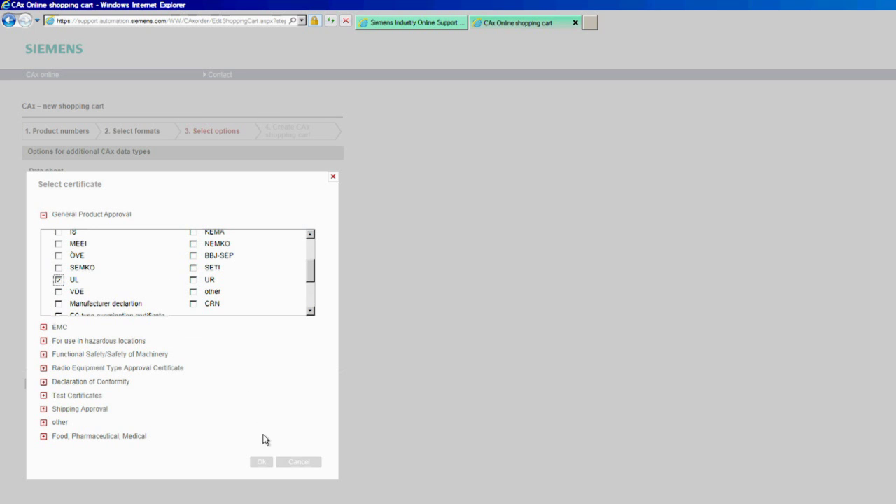
{"action": "left_click", "coordinate": [262, 463]}
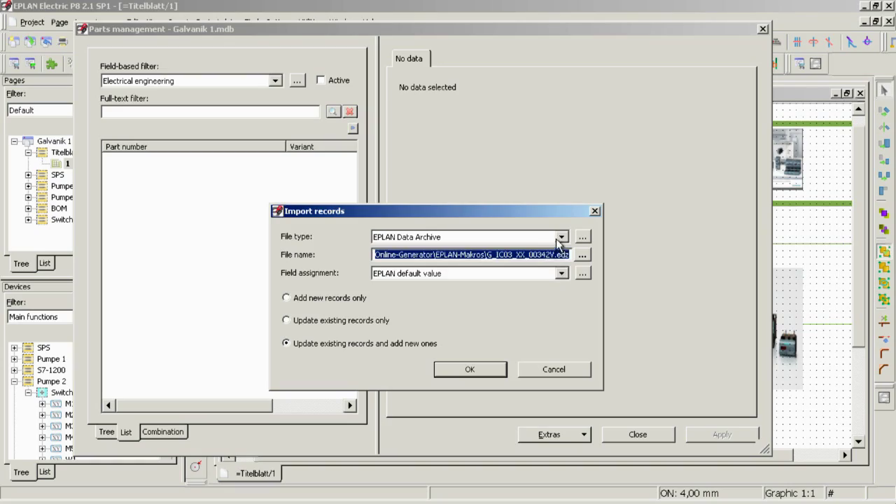
Import all 11 .edz files as EPLAN Data Archive into Parts management.
{"action": "left_click", "coordinate": [518, 237]}
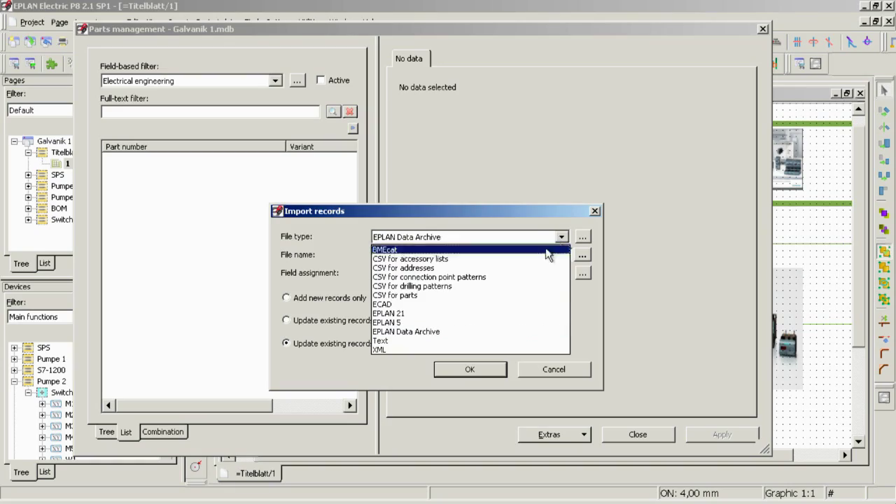
{"action": "left_click", "coordinate": [518, 331]}
{"action": "left_click", "coordinate": [582, 257]}
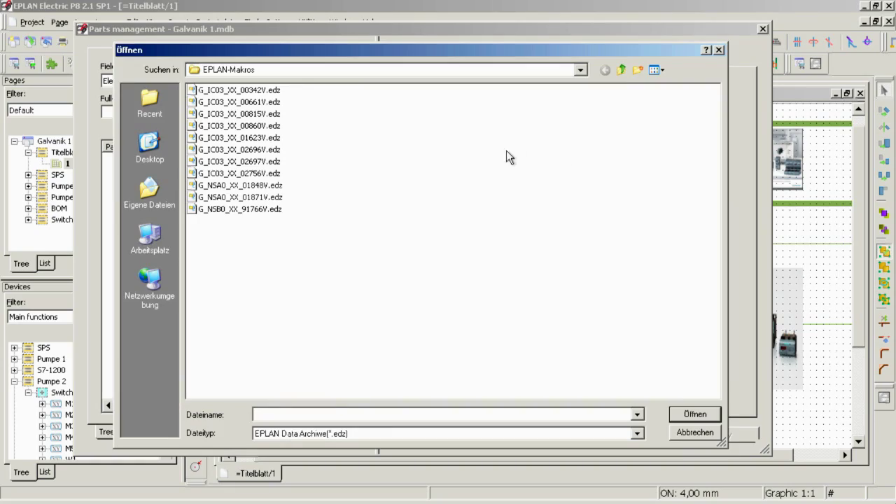
{"action": "left_click", "coordinate": [260, 209], "text": "shift"}
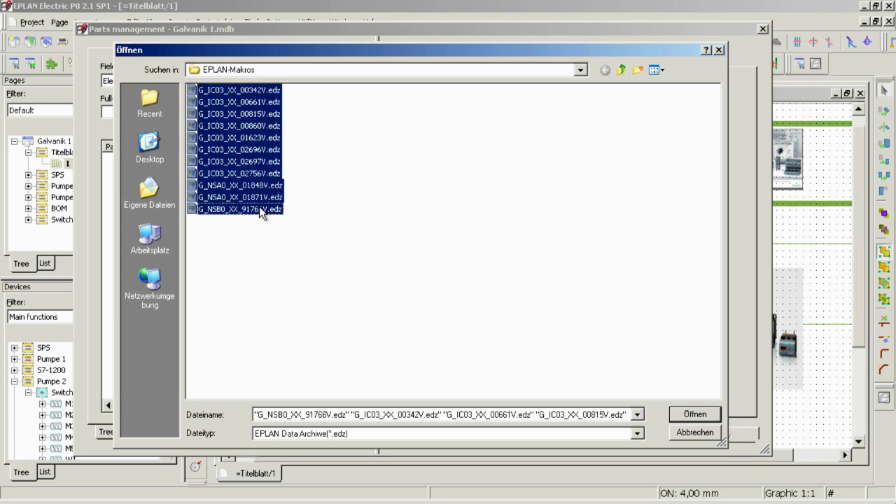
{"action": "left_click", "coordinate": [682, 417]}
{"action": "left_click", "coordinate": [519, 332]}
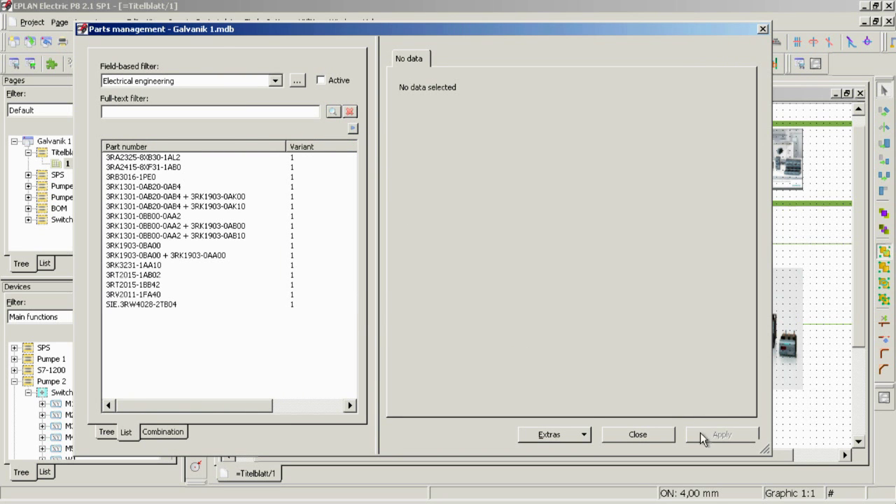
{"action": "left_click", "coordinate": [661, 436]}
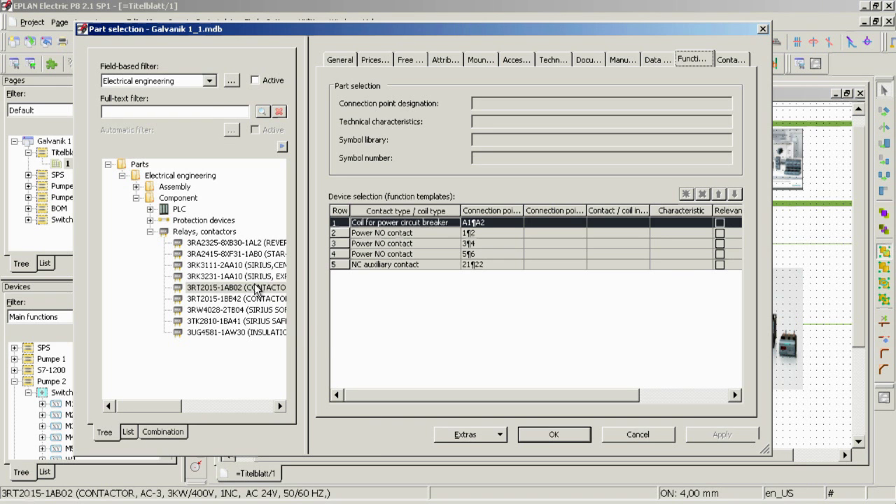
Open external document 2, the datasheet, of part 3RT2015-1AB02.
{"action": "right_click", "coordinate": [254, 288]}
{"action": "mouse_move", "coordinate": [308, 336]}
{"action": "left_click", "coordinate": [383, 346]}
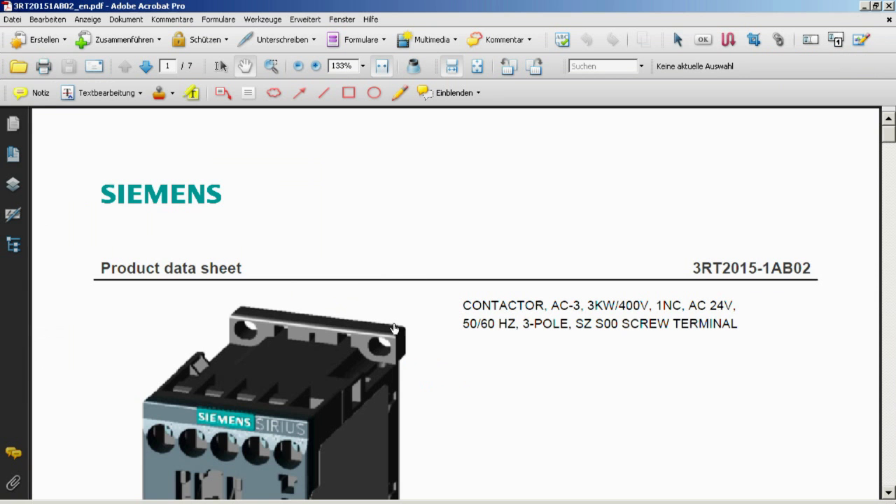
View the datasheet at Fit Page and scroll through its pages.
{"action": "left_click", "coordinate": [480, 71]}
{"action": "scroll", "coordinate": [346, 192], "scroll_direction": "down", "scroll_amount": 1}
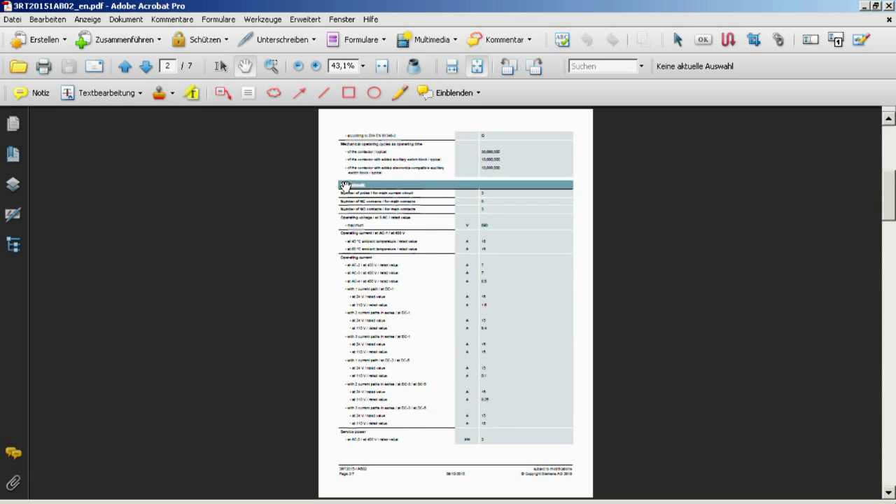
{"action": "scroll", "coordinate": [346, 187], "scroll_direction": "down", "scroll_amount": 3}
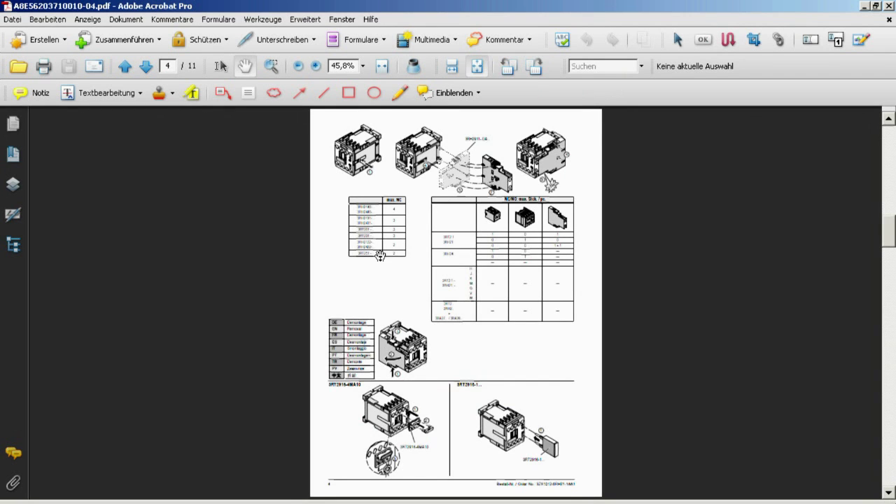
{"action": "scroll", "coordinate": [380, 255], "scroll_direction": "up", "scroll_amount": 1}
{"action": "scroll", "coordinate": [379, 253], "scroll_direction": "up", "scroll_amount": 2}
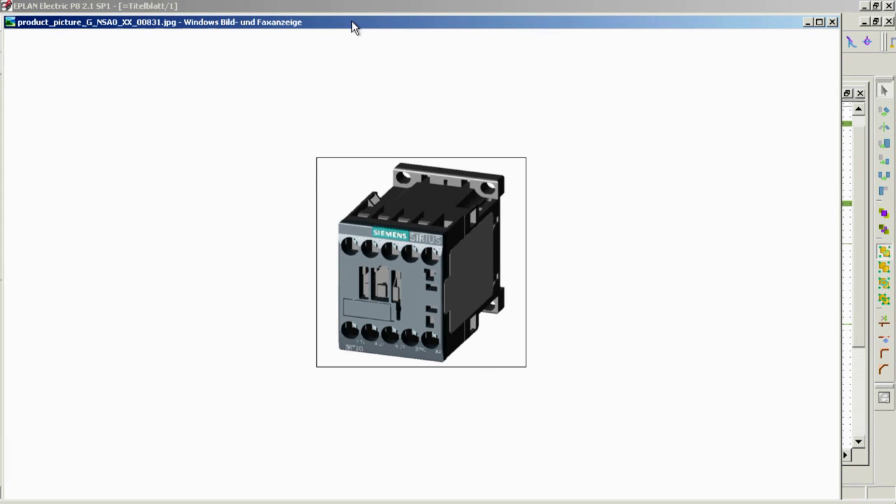
Close the product picture and open part selection for a new device in EPLAN.
{"action": "left_click", "coordinate": [832, 22]}
{"action": "left_click", "coordinate": [180, 20]}
{"action": "left_click", "coordinate": [194, 82]}
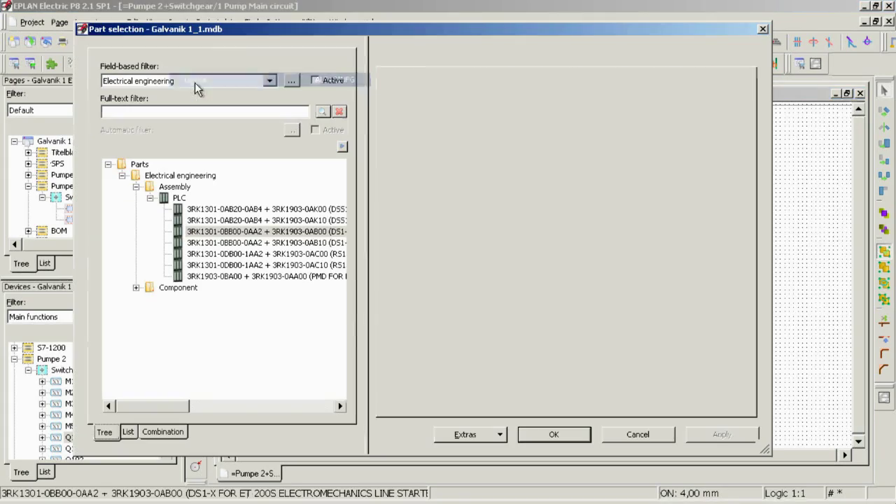
Place the 3RK1301-0BB00-0AA2 starter in the Pump 2 main circuit, accepting numbering.
{"action": "left_click", "coordinate": [541, 431]}
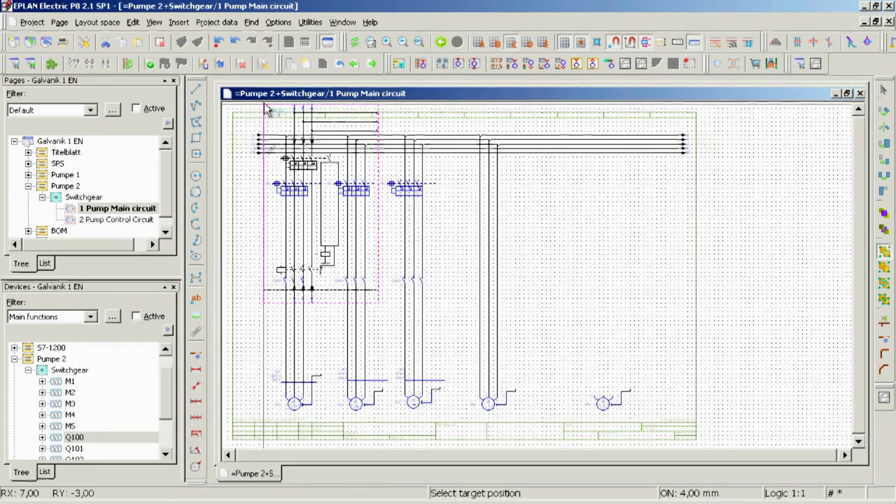
{"action": "scroll", "coordinate": [451, 189], "scroll_direction": "up", "scroll_amount": 3}
{"action": "left_click", "coordinate": [457, 184]}
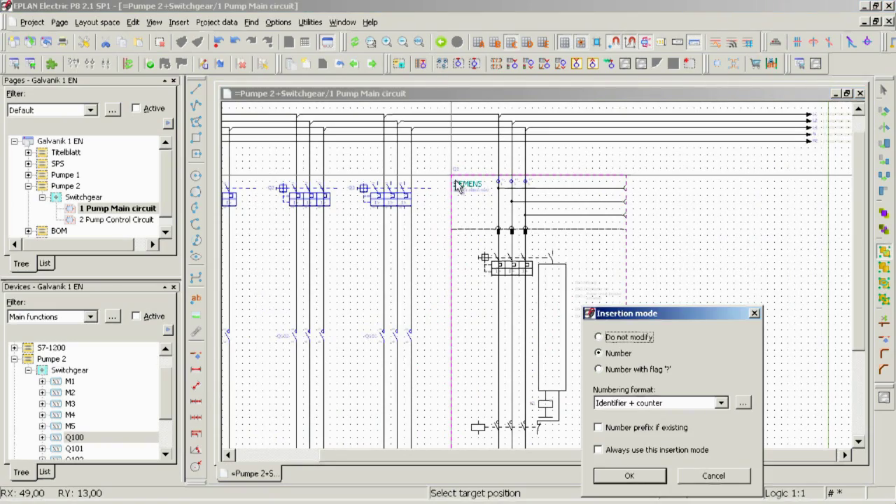
{"action": "left_click", "coordinate": [630, 475]}
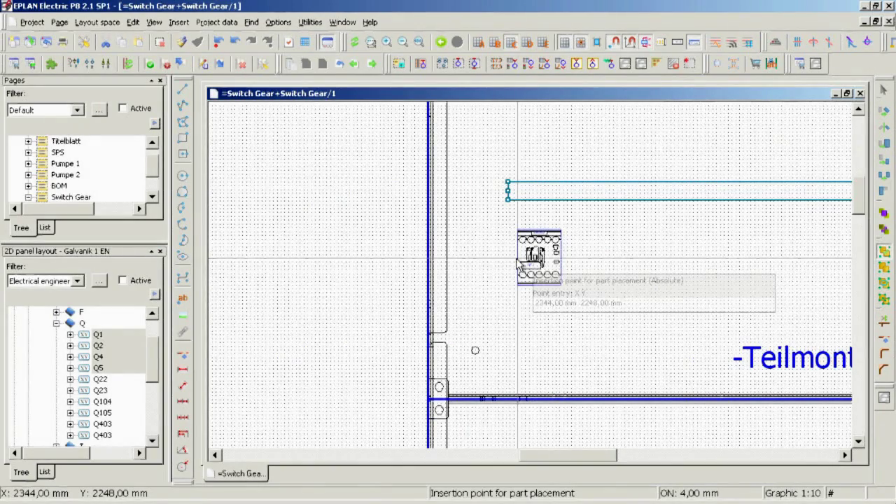
Place Q1, Q2, Q4 and Q5 along the panel's upper mounting rail.
{"action": "left_click", "coordinate": [515, 197]}
{"action": "left_click", "coordinate": [517, 265]}
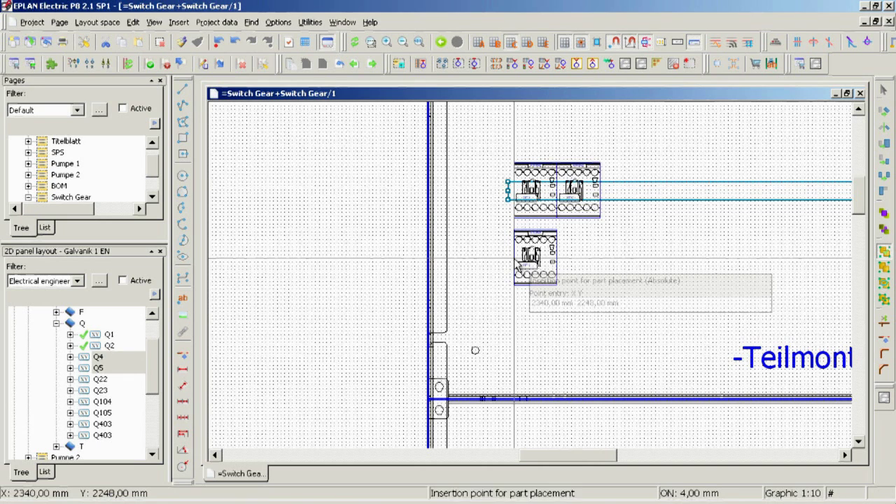
{"action": "left_click", "coordinate": [517, 265]}
{"action": "left_click", "coordinate": [505, 261]}
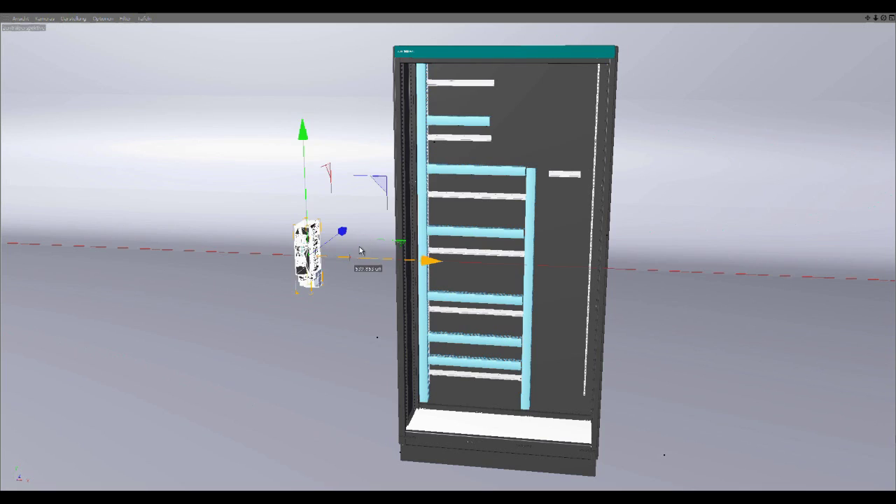
{"action": "left_click_drag", "start_coordinate": [356, 259], "coordinate": [482, 265]}
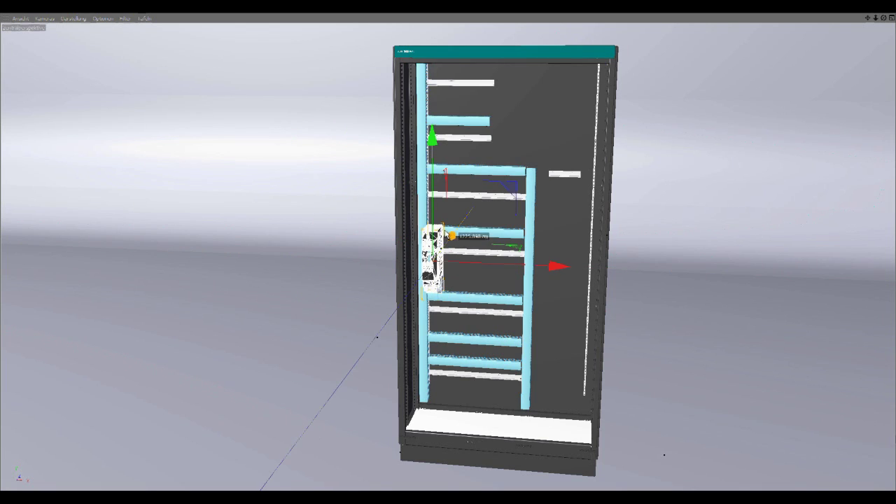
Drag the loose contactors into the cabinet, lining them up beside the dark device on the upper rail.
{"action": "left_click_drag", "start_coordinate": [452, 236], "coordinate": [469, 215]}
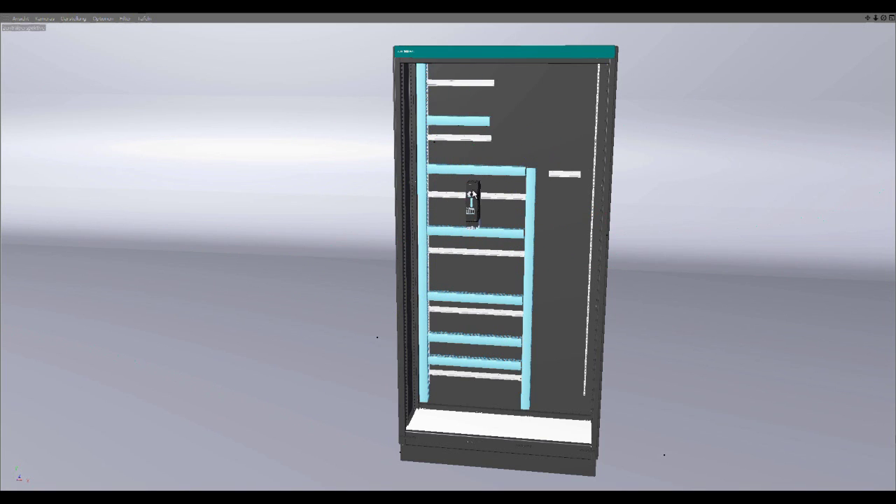
{"action": "left_click", "coordinate": [364, 194]}
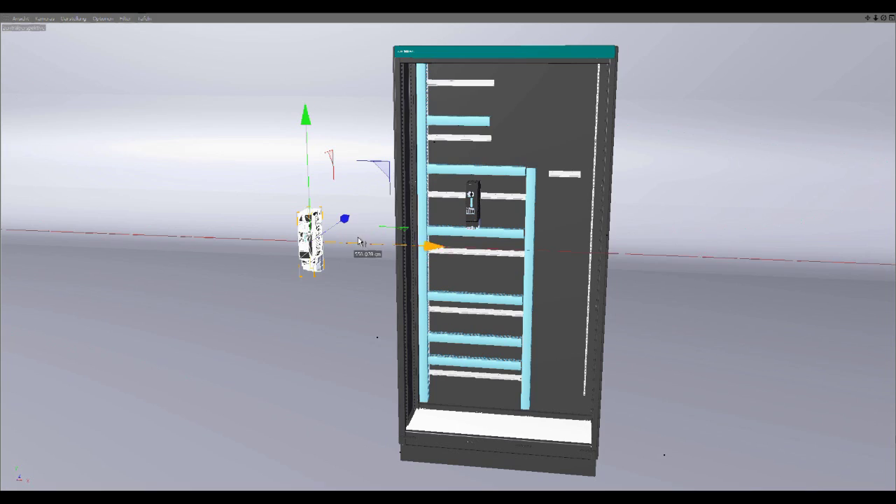
{"action": "scroll", "coordinate": [378, 238], "scroll_direction": "up", "scroll_amount": 5}
{"action": "left_click_drag", "start_coordinate": [570, 408], "coordinate": [631, 413]}
{"action": "left_click_drag", "start_coordinate": [277, 350], "coordinate": [555, 258]}
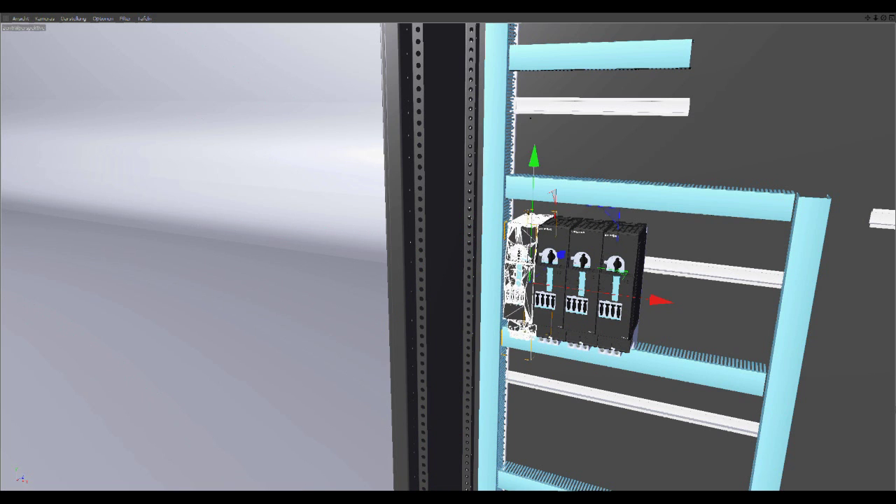
{"action": "left_click_drag", "start_coordinate": [295, 94], "coordinate": [554, 140]}
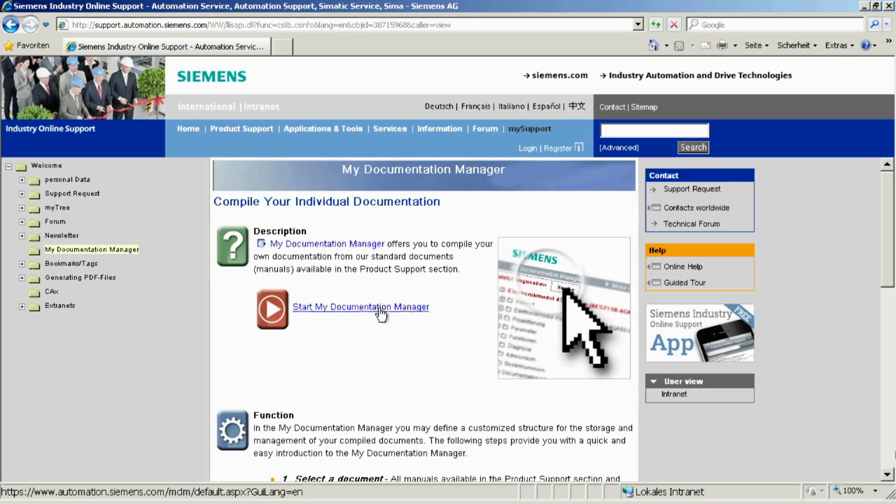
Add the SIRIUS 3RV2 Technical data chapter to Electroplating 1, renamed '3RV2 Technical data'.
{"action": "left_click", "coordinate": [379, 308]}
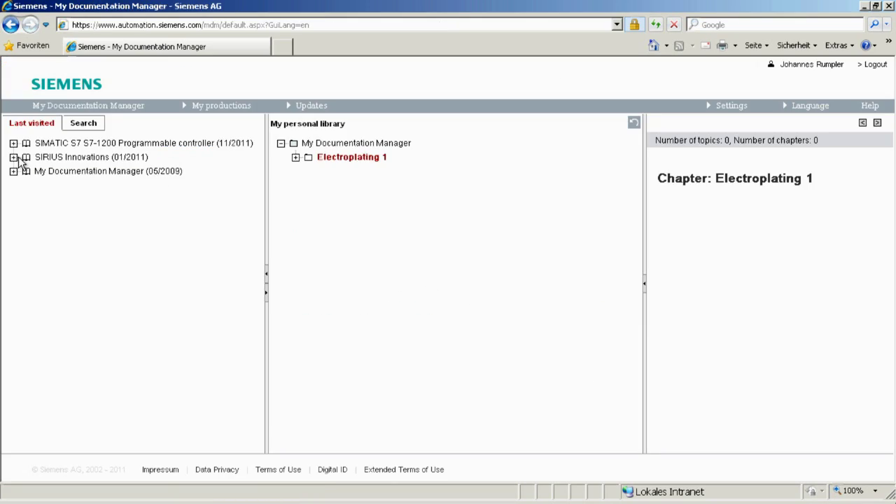
{"action": "left_click", "coordinate": [14, 156]}
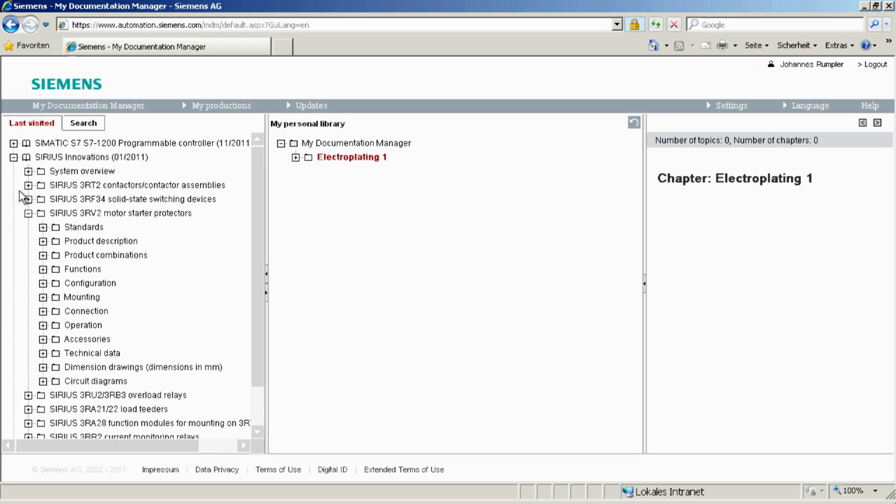
{"action": "left_click_drag", "start_coordinate": [103, 355], "coordinate": [305, 234]}
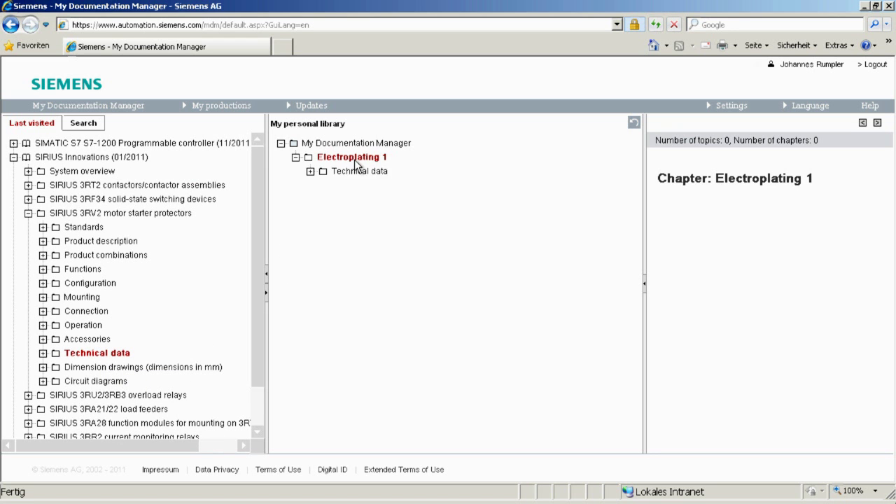
{"action": "right_click", "coordinate": [352, 173]}
{"action": "left_click", "coordinate": [396, 212]}
{"action": "type", "text": "3RV2"}
{"action": "left_click", "coordinate": [495, 311]}
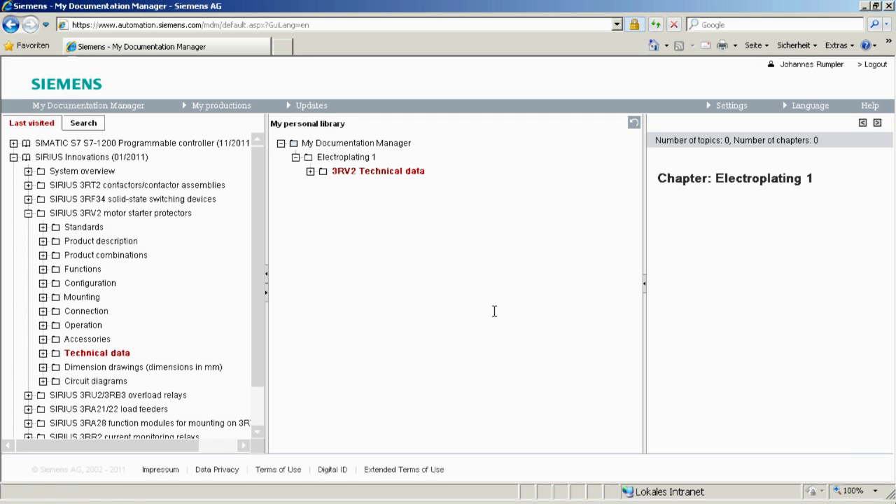
Add the 3RT2 contactors Technical data chapter to Electroplating 1, renamed '3RT2 Technical data'.
{"action": "left_click", "coordinate": [28, 213]}
{"action": "left_click", "coordinate": [28, 186]}
{"action": "left_click_drag", "start_coordinate": [100, 296], "coordinate": [344, 158]}
{"action": "right_click", "coordinate": [343, 187]}
{"action": "left_click", "coordinate": [387, 230]}
{"action": "type", "text": "3RT2"}
{"action": "left_click", "coordinate": [497, 310]}
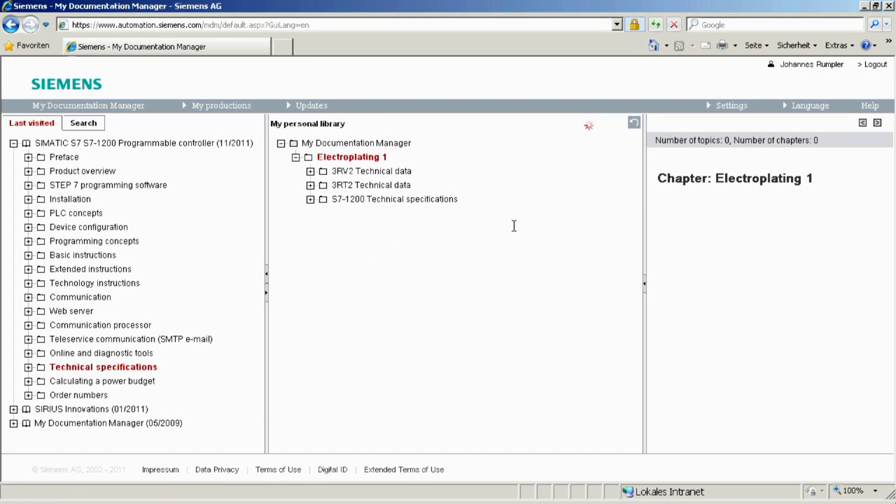
Download the compiled Electroplating 1 PDF from My productions and jump to 3RT2 Technical data.
{"action": "left_click", "coordinate": [239, 109]}
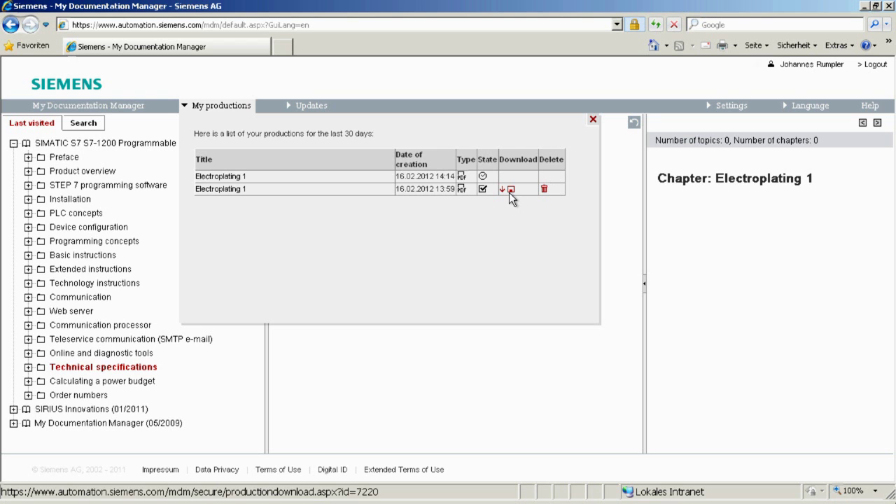
{"action": "left_click", "coordinate": [511, 190]}
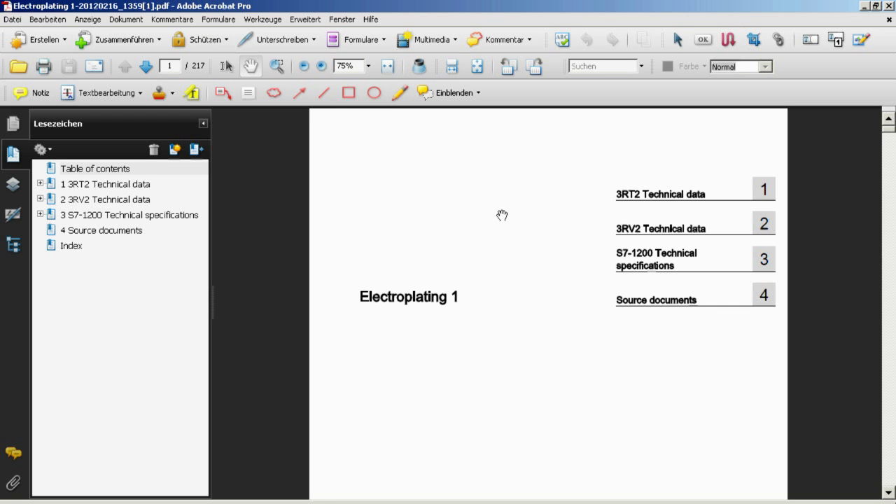
{"action": "left_click", "coordinate": [84, 185]}
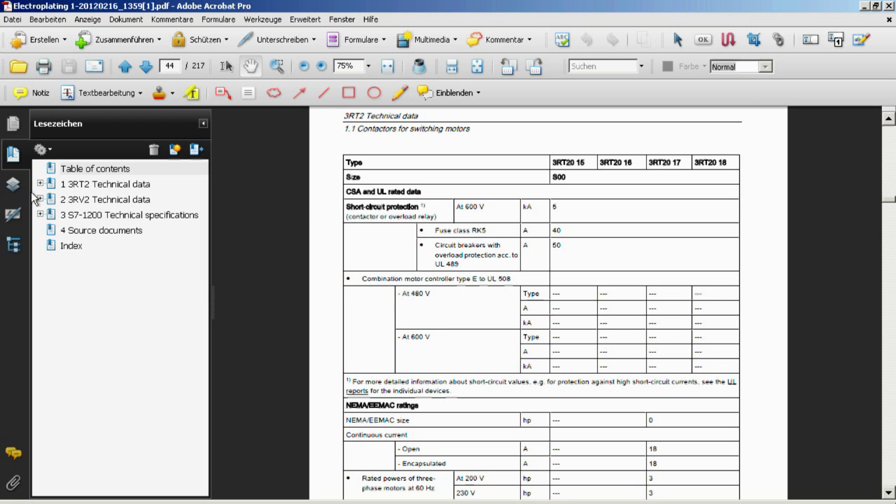